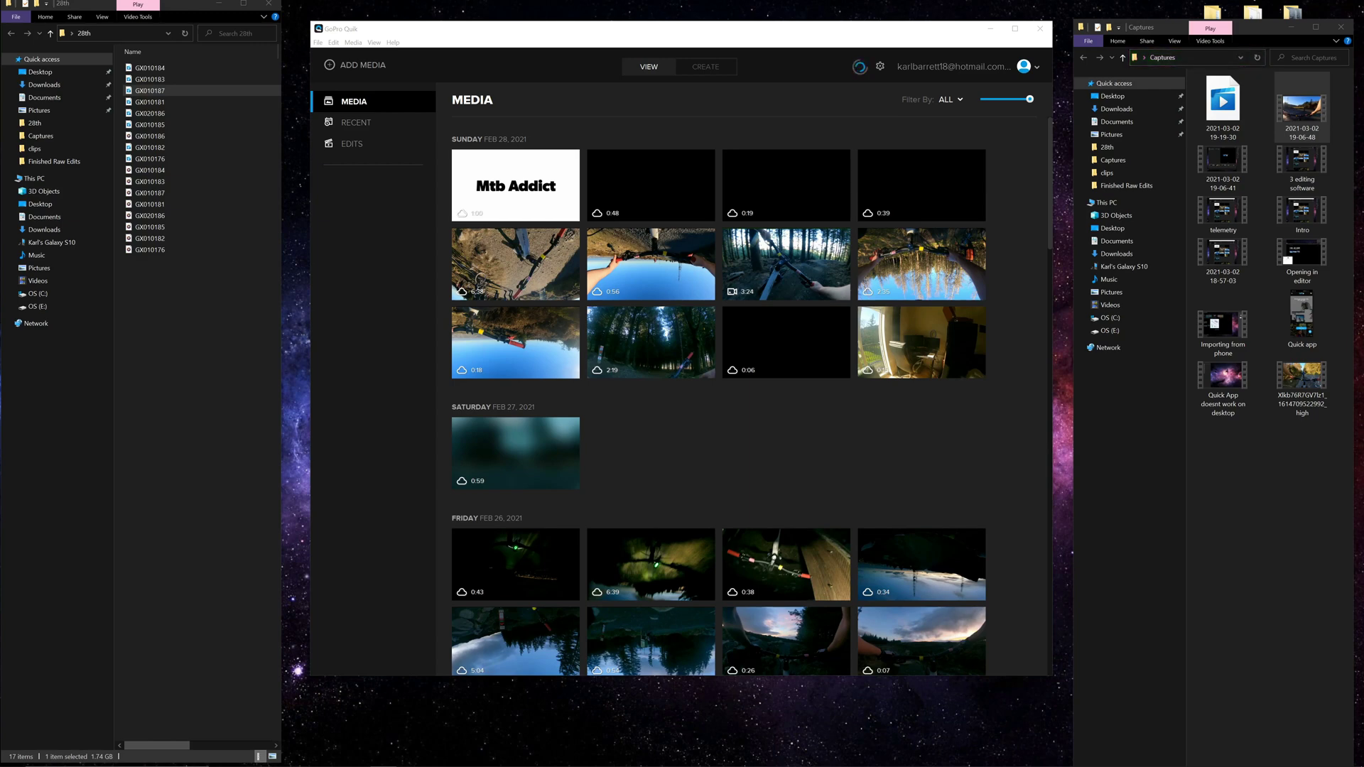
Start a new Create edit from the 3:24 ride clip and add a highlight marker to it.
left_click(706, 67)
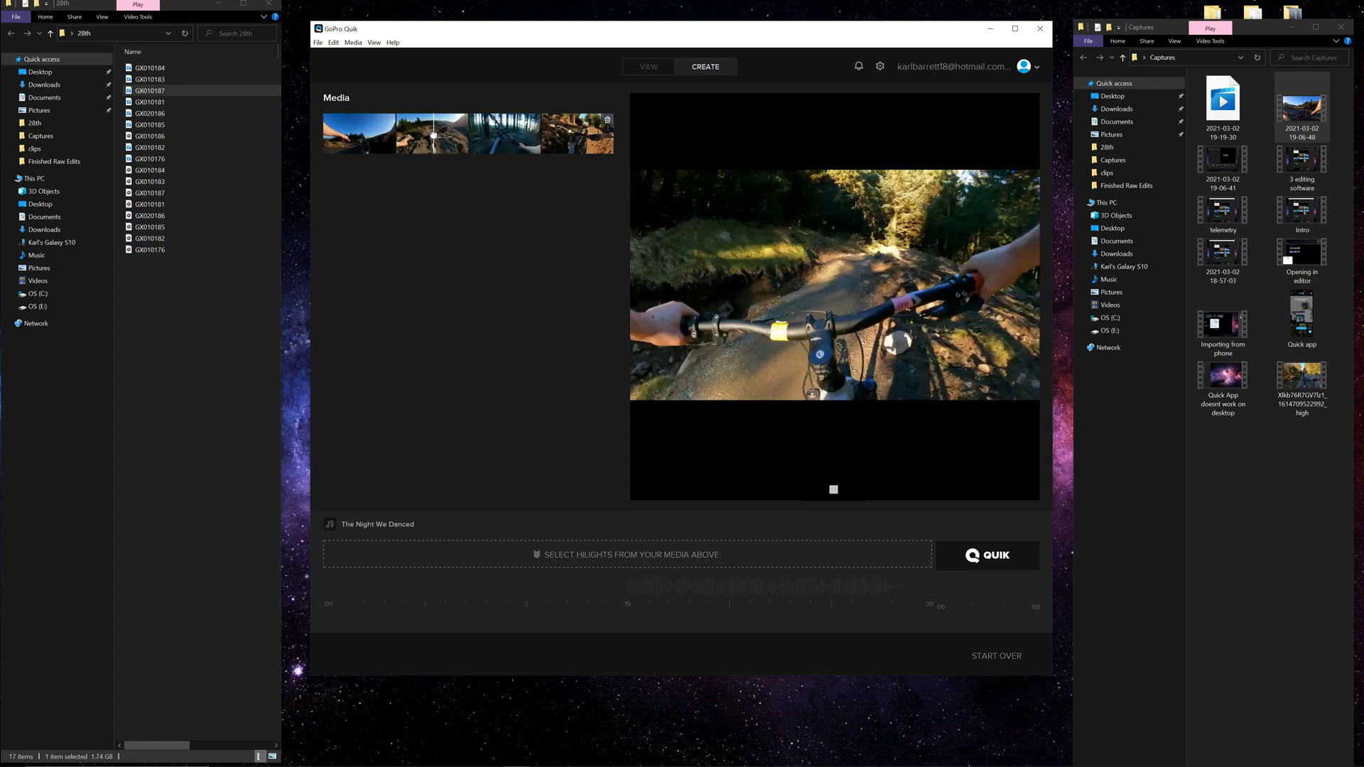
left_click(415, 134)
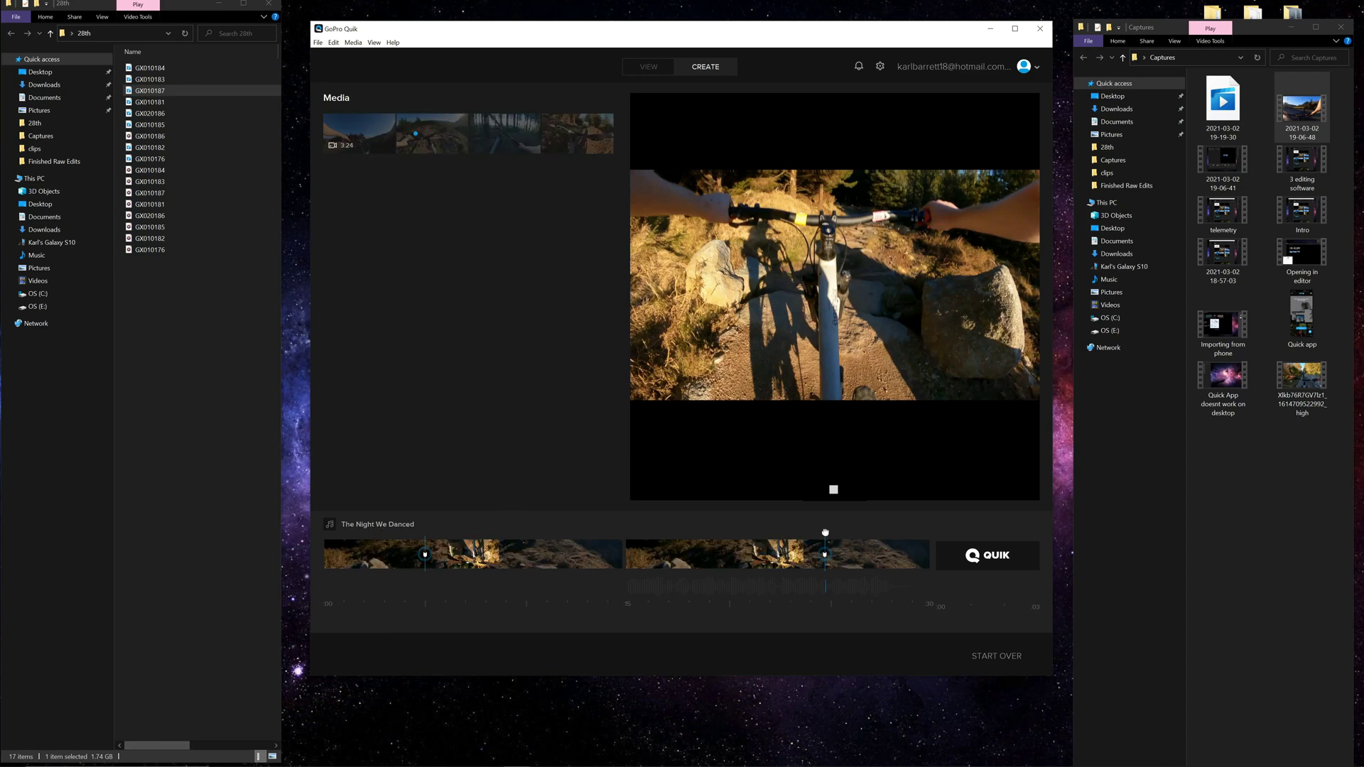
Open the second highlight clip in the trim editor and show its Adjust Gauges options.
left_click(758, 561)
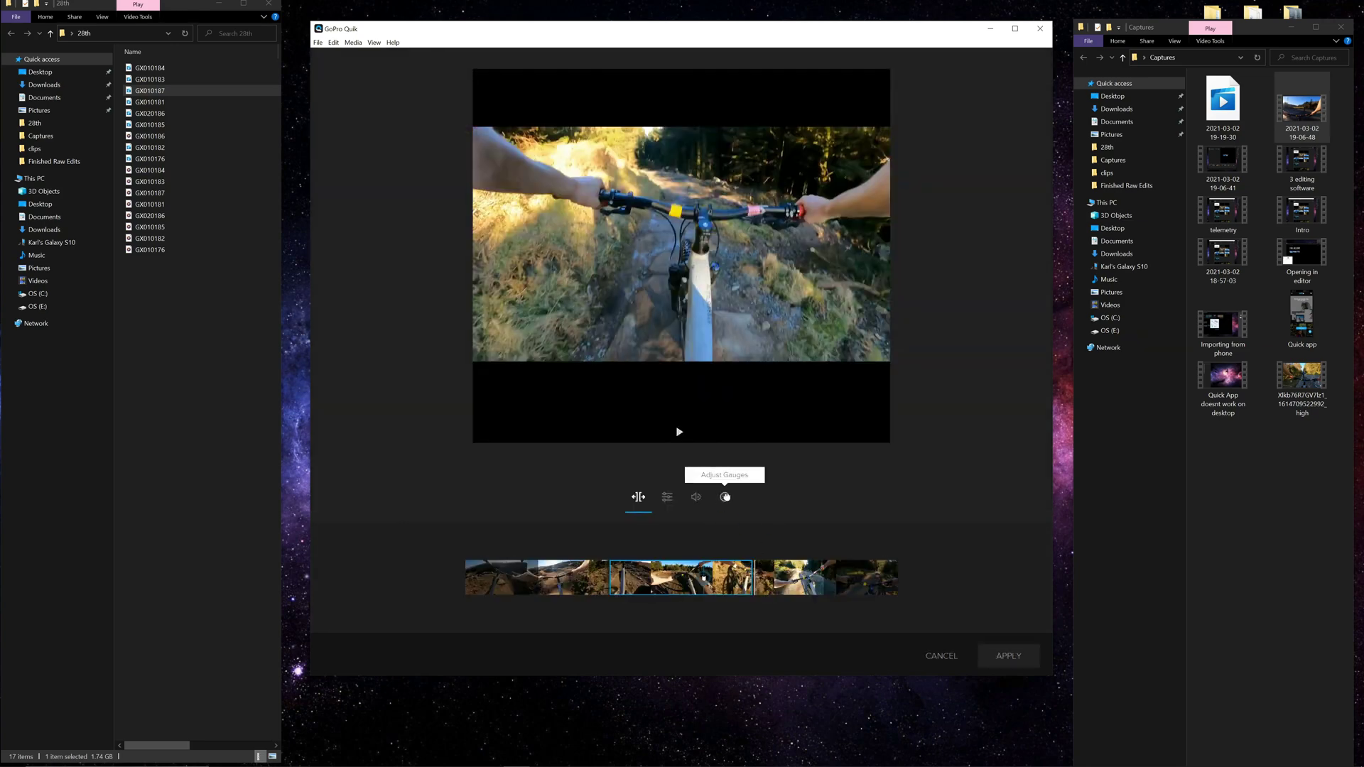
left_click(724, 497)
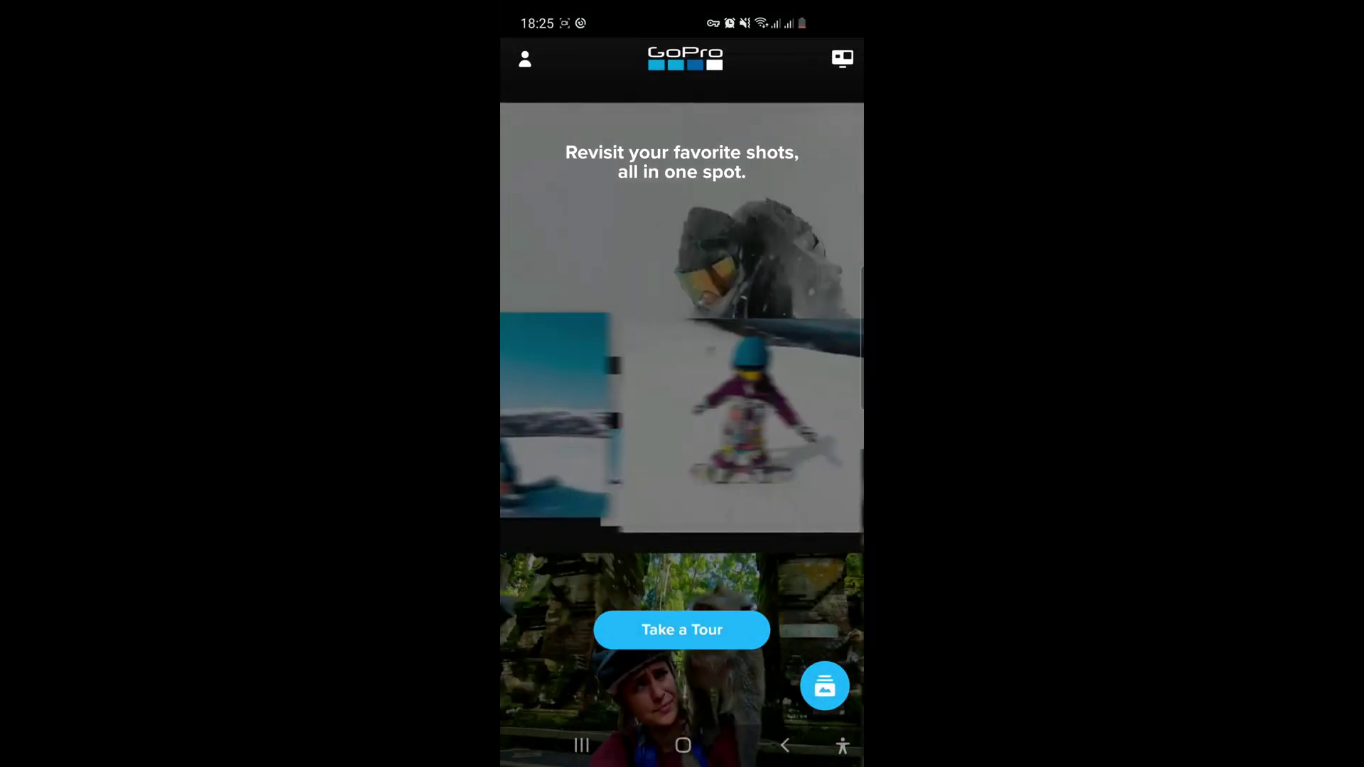
Open the 2:30 ride video from the Gallery's CLOUD tab and save it to the app.
left_click(824, 686)
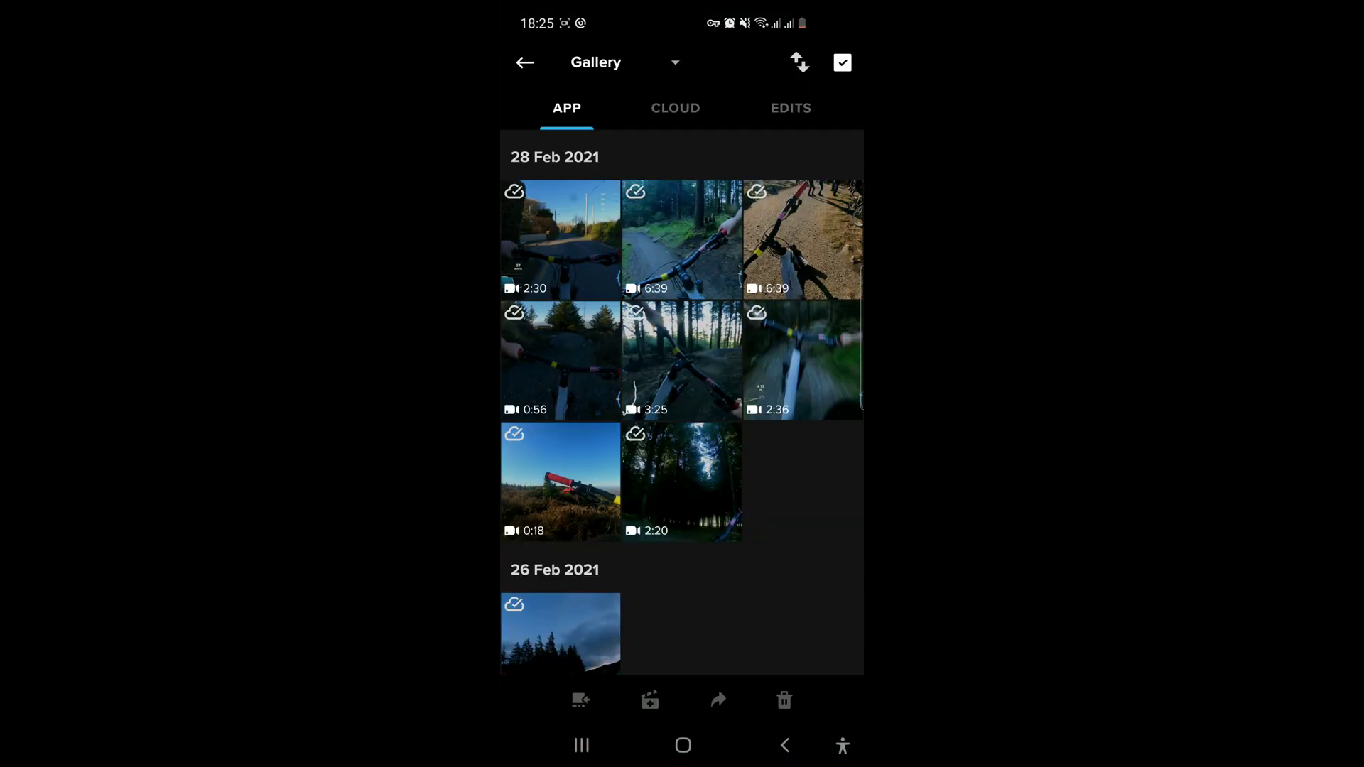
left_click(674, 108)
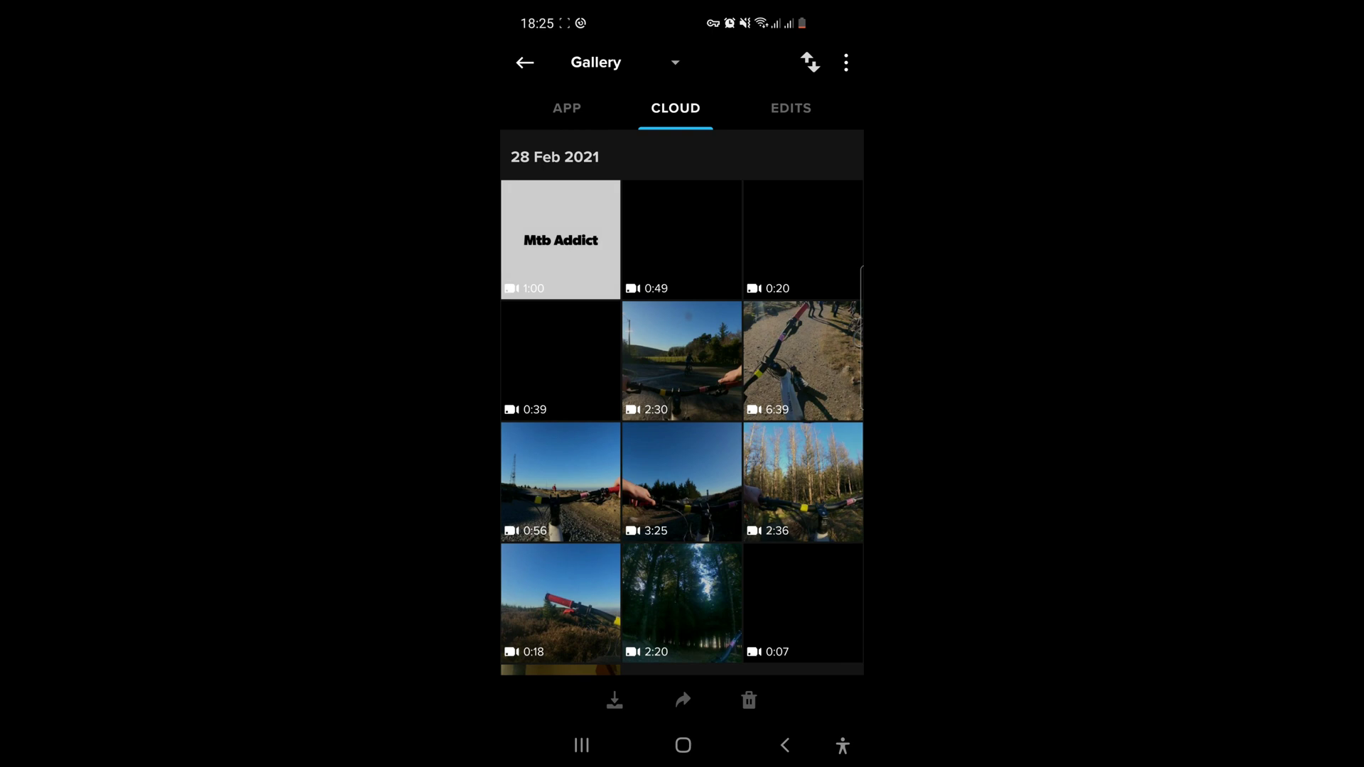
left_click(681, 361)
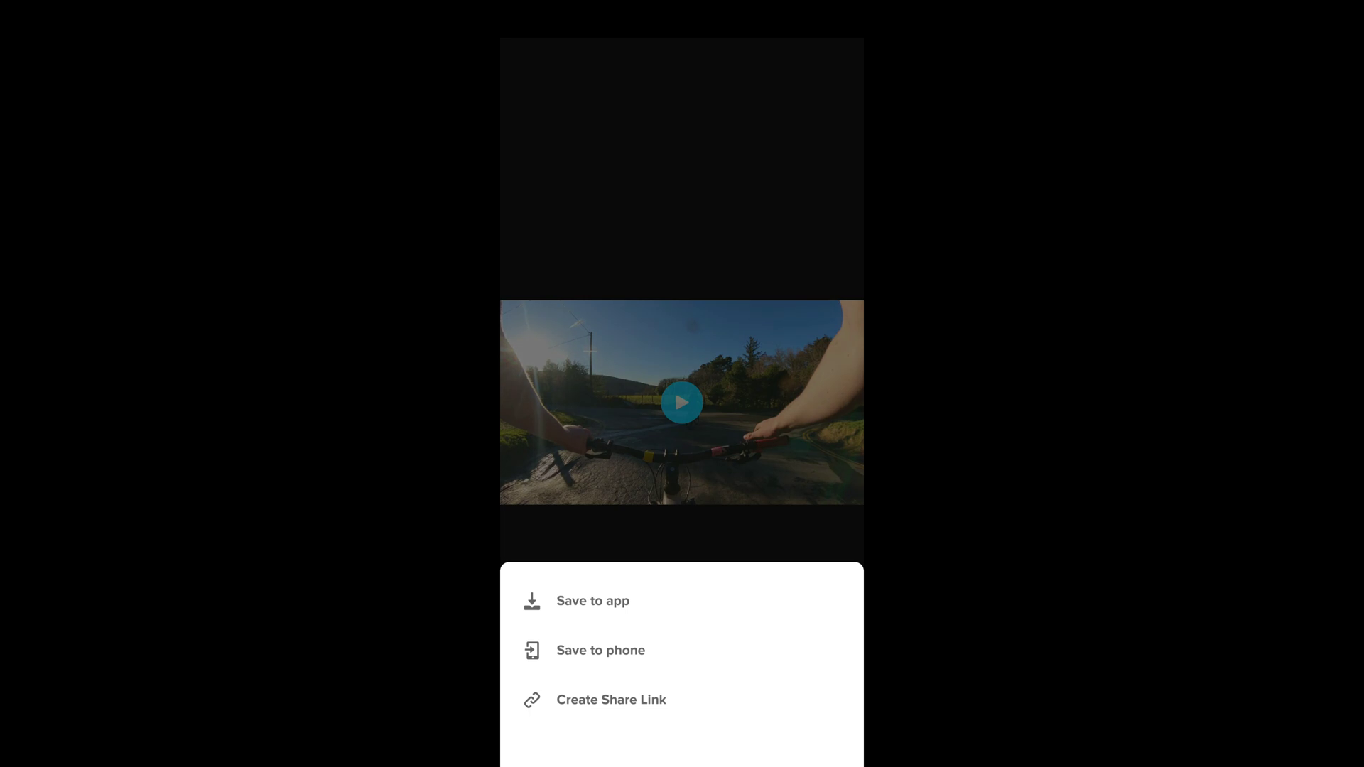
left_click(594, 601)
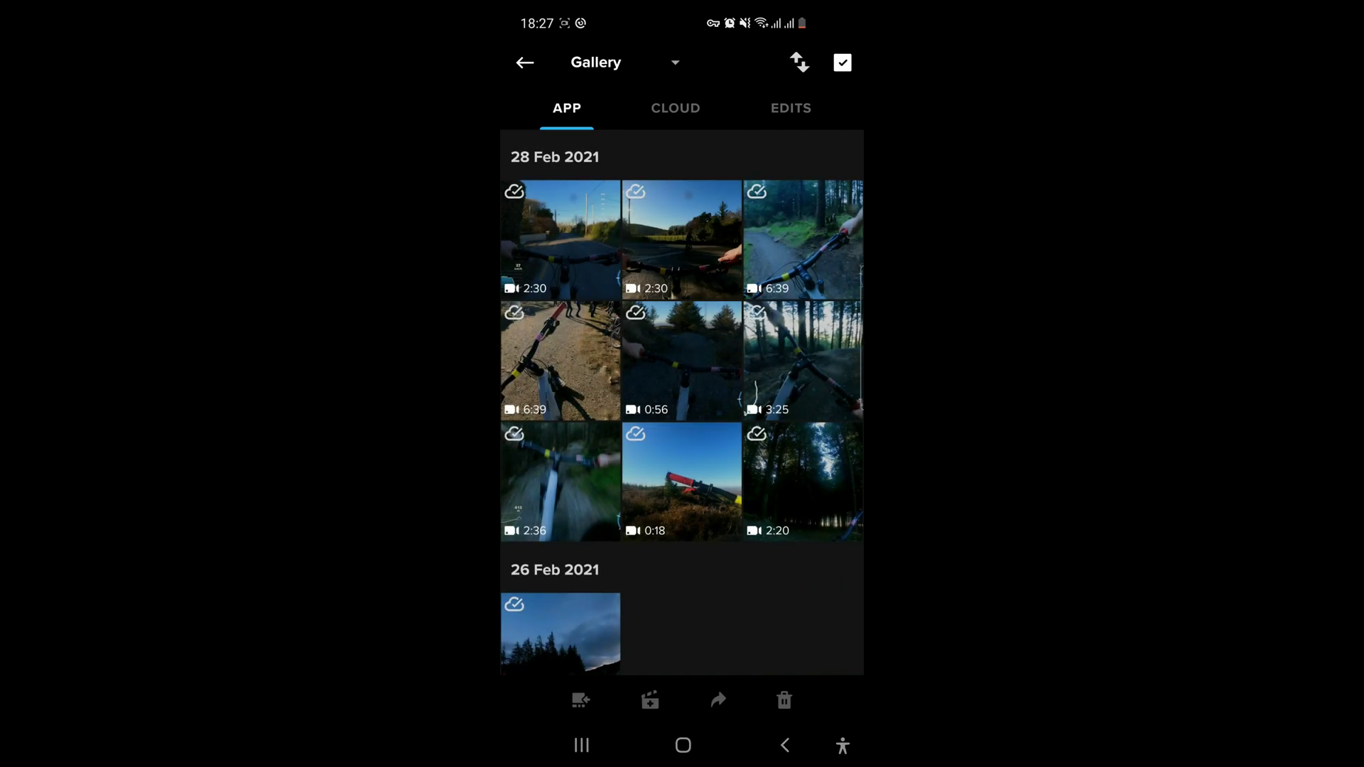
Put Speedometer and Altitude gauge stickers on the downloaded 2:30 video, then save it to the phone.
left_click(681, 240)
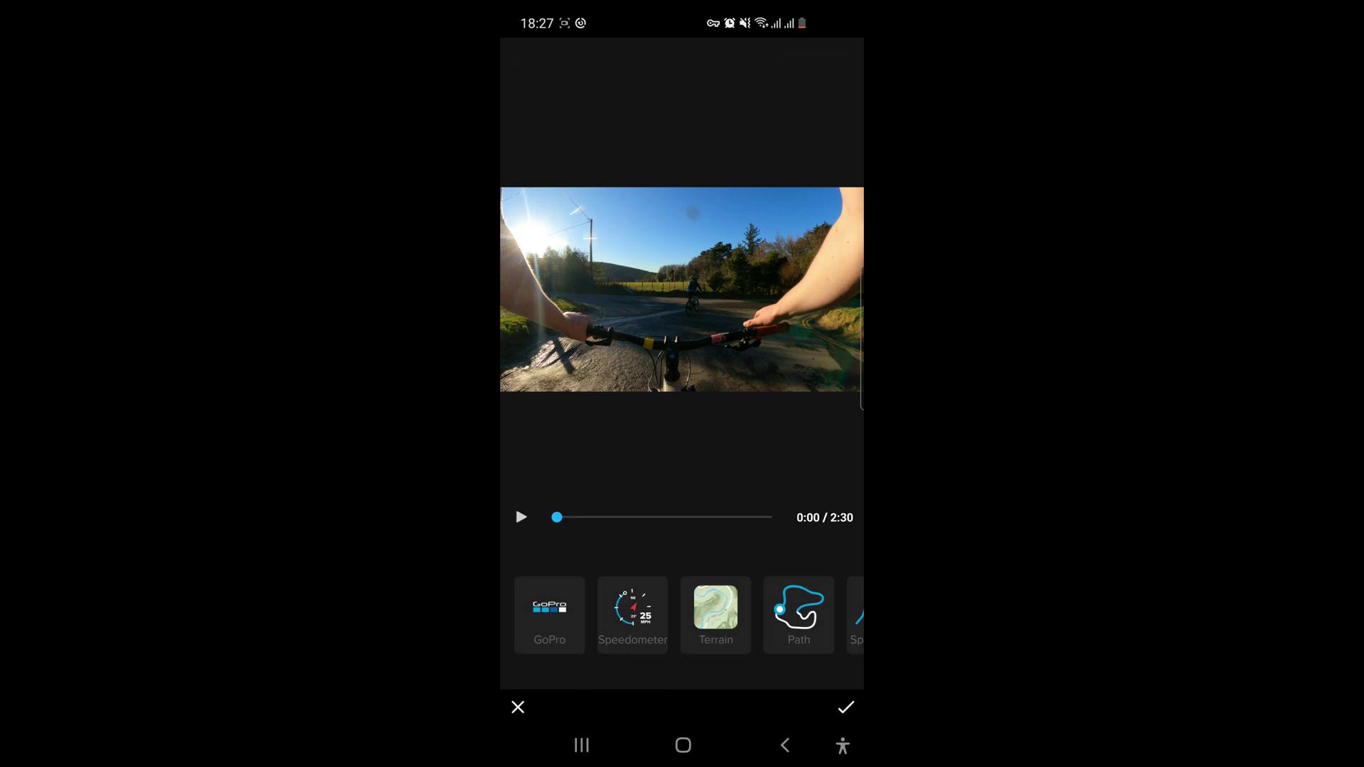
left_click(632, 612)
left_click_drag(781, 615, 624, 614)
left_click(807, 615)
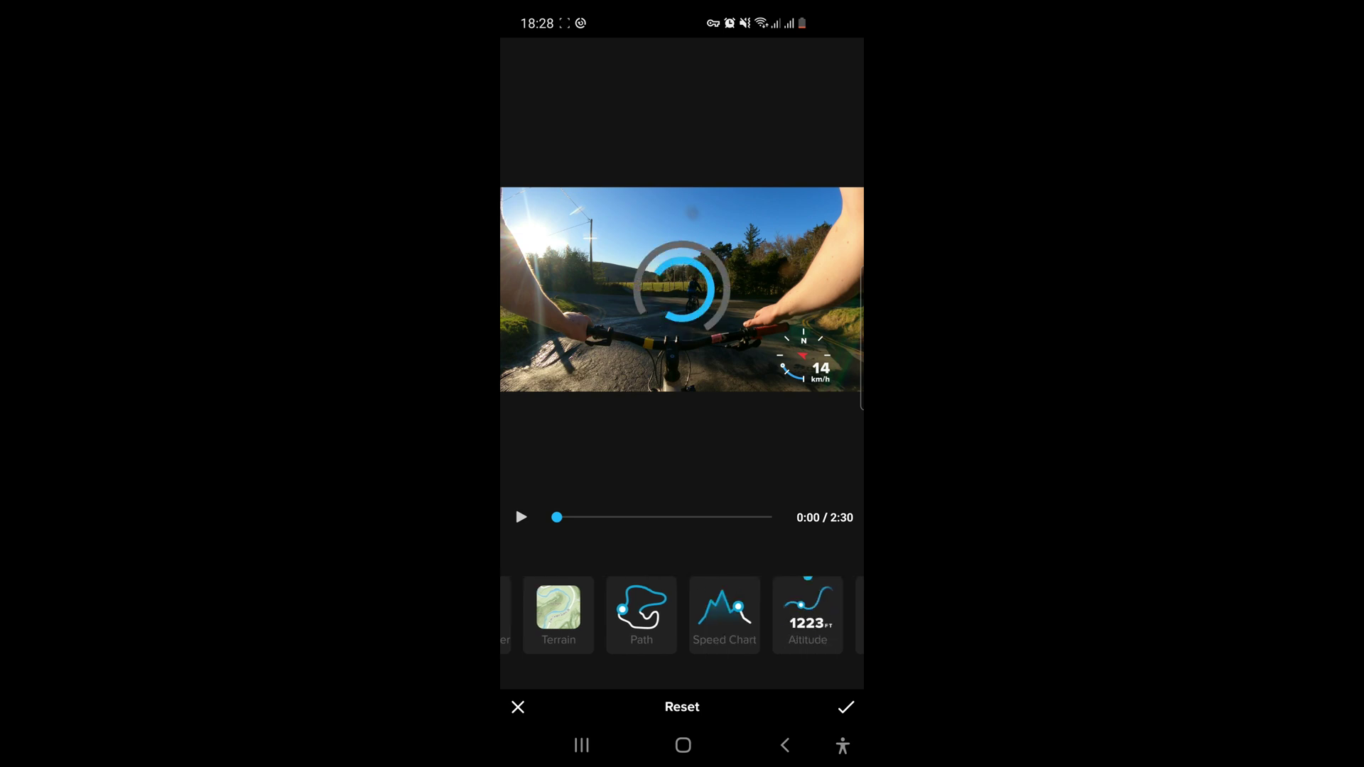
left_click(846, 707)
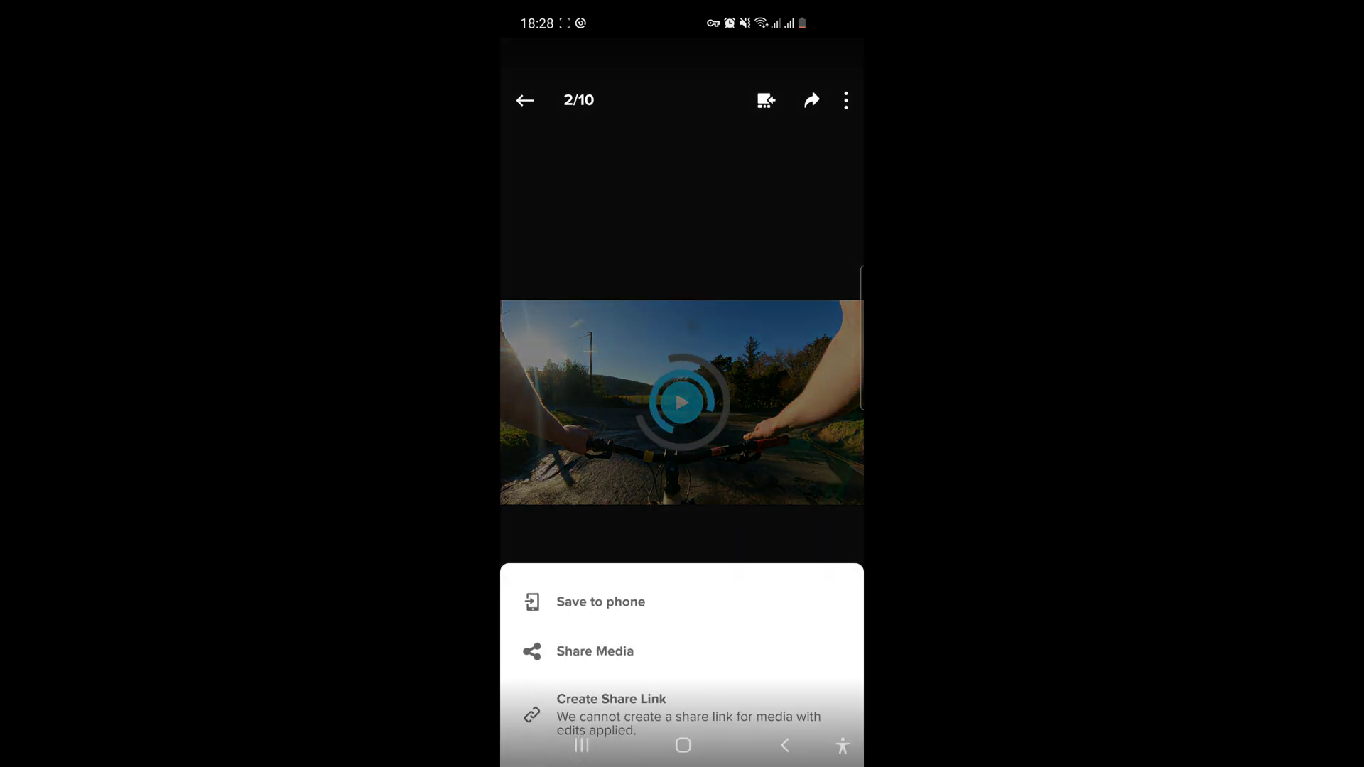
left_click(601, 602)
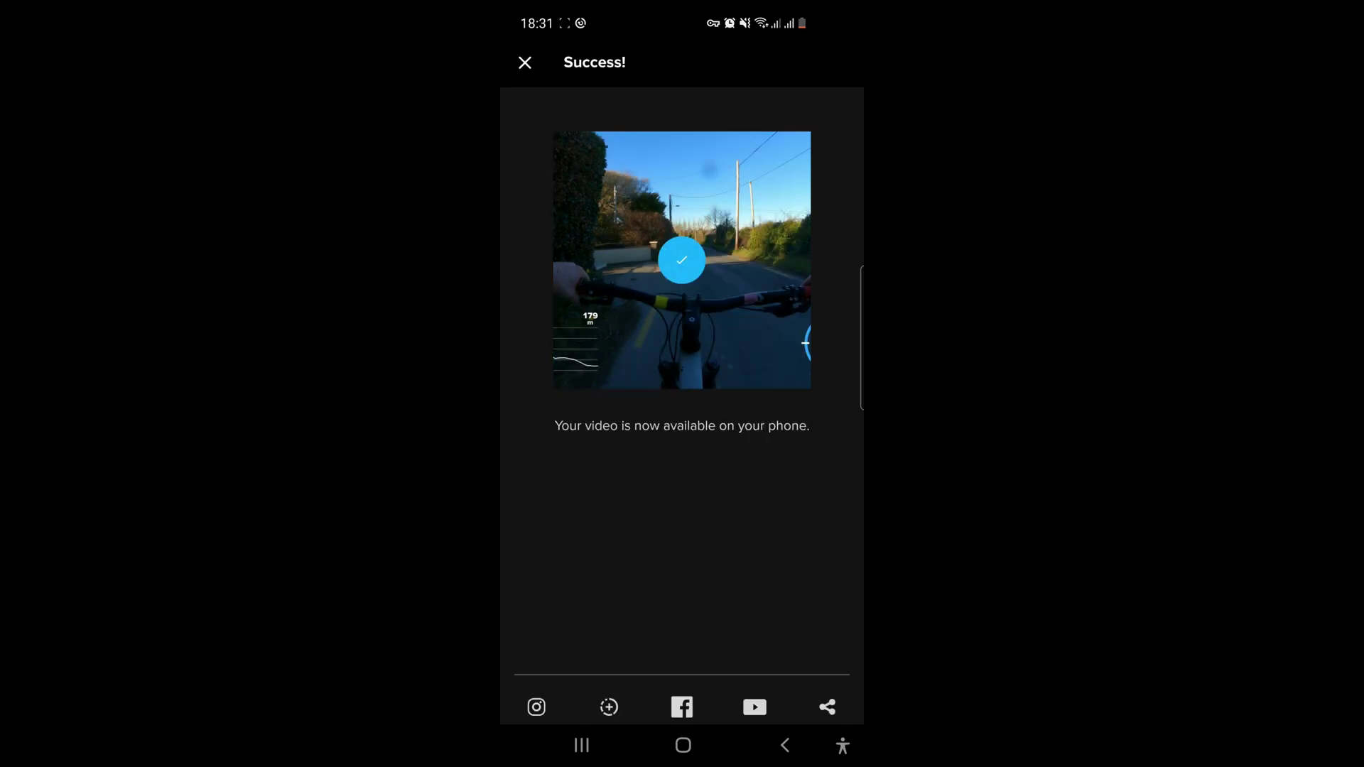
Dismiss the save confirmation and play the newest 28 Feb ride video in Samsung Gallery.
left_click(683, 745)
left_click(639, 543)
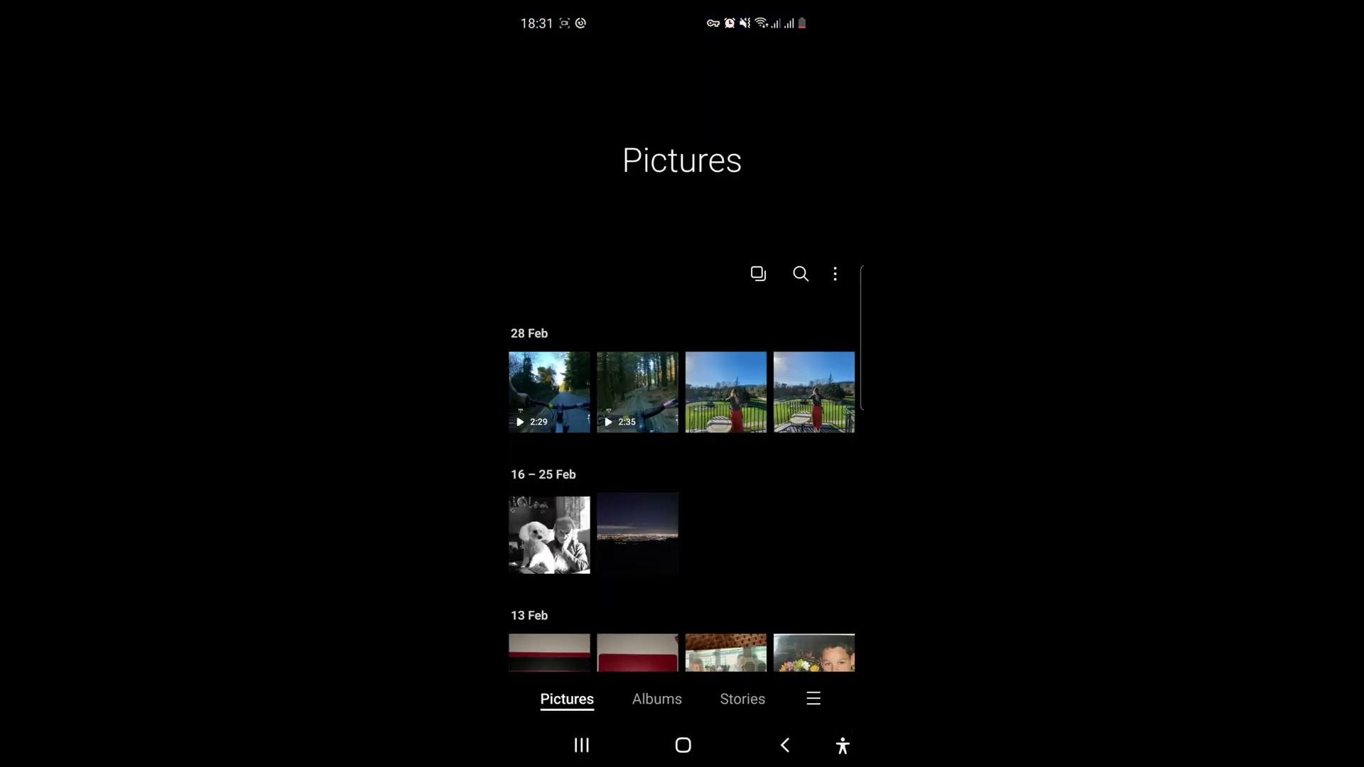
left_click(544, 384)
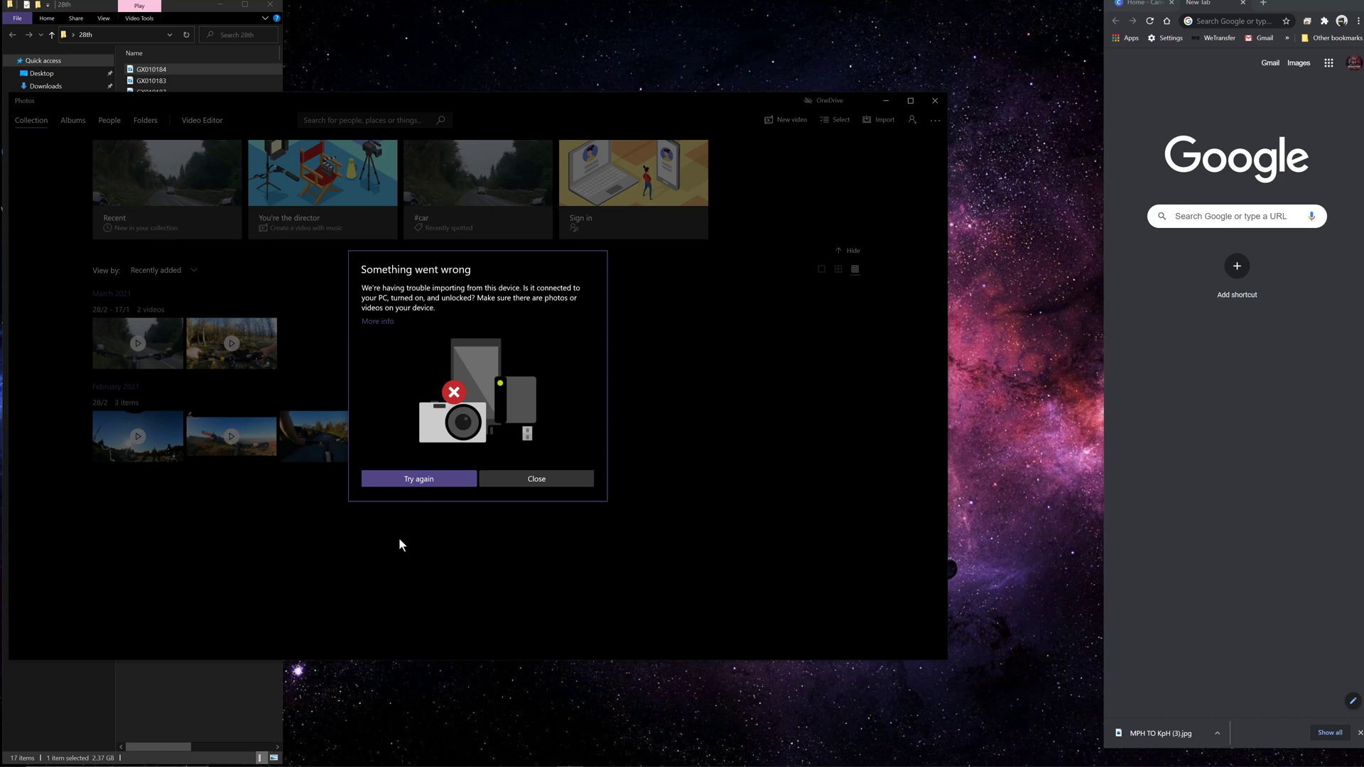
Retry the phone connection and import only the second March video (1 of 910 items).
left_click(384, 481)
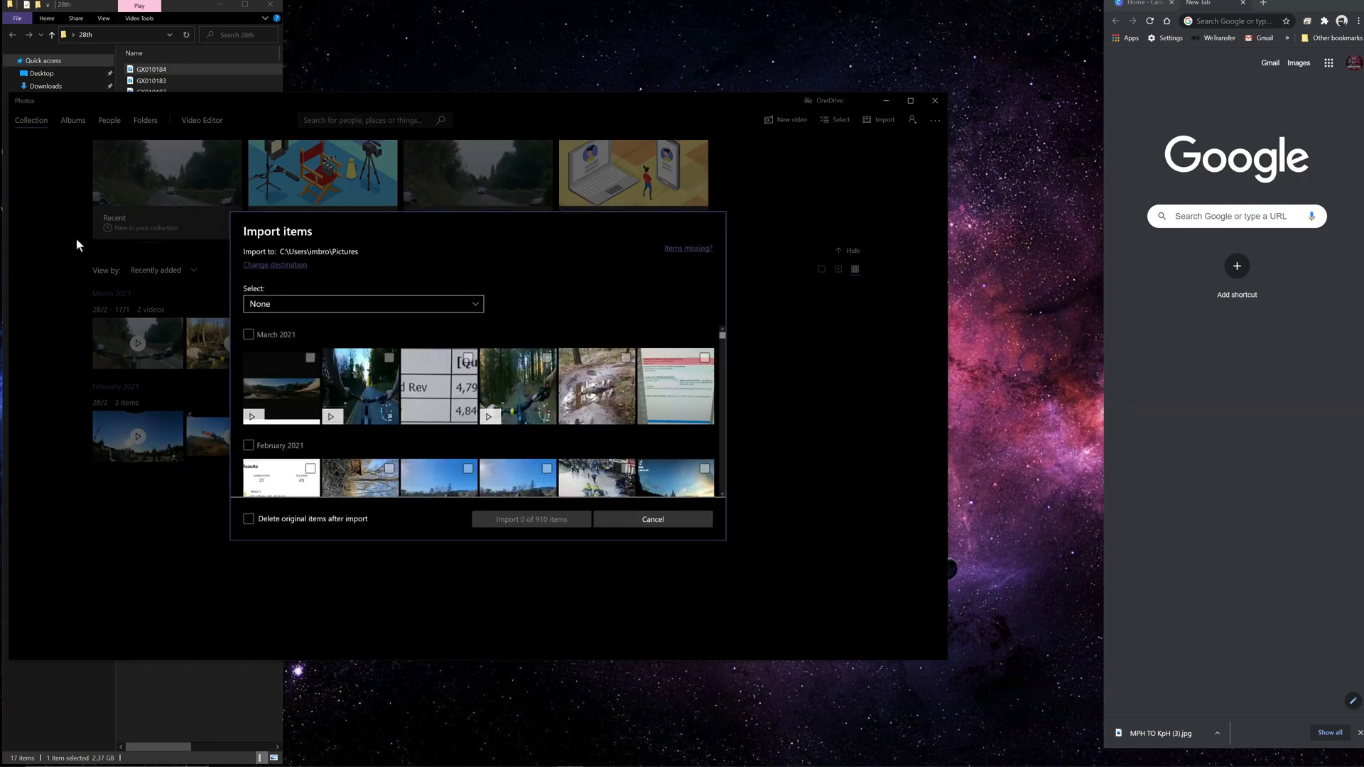
left_click(390, 358)
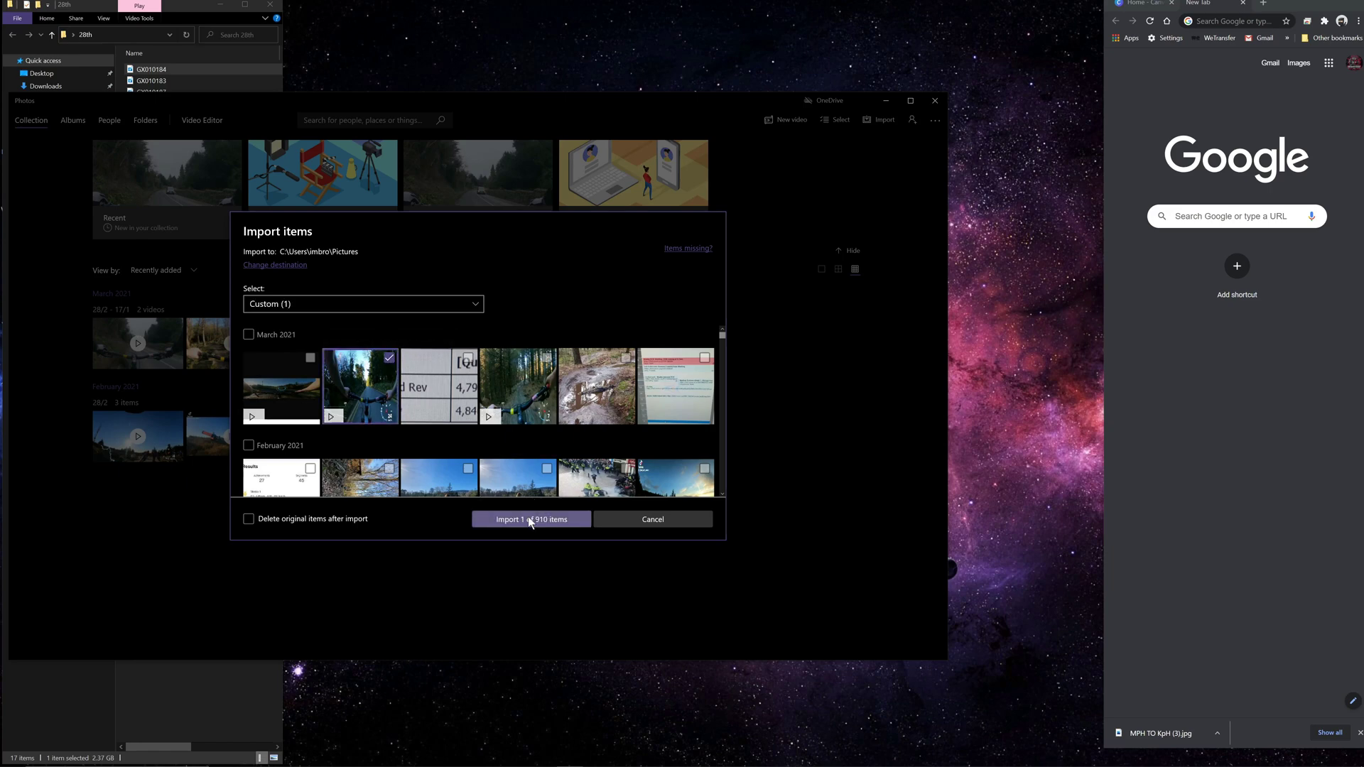
left_click(529, 521)
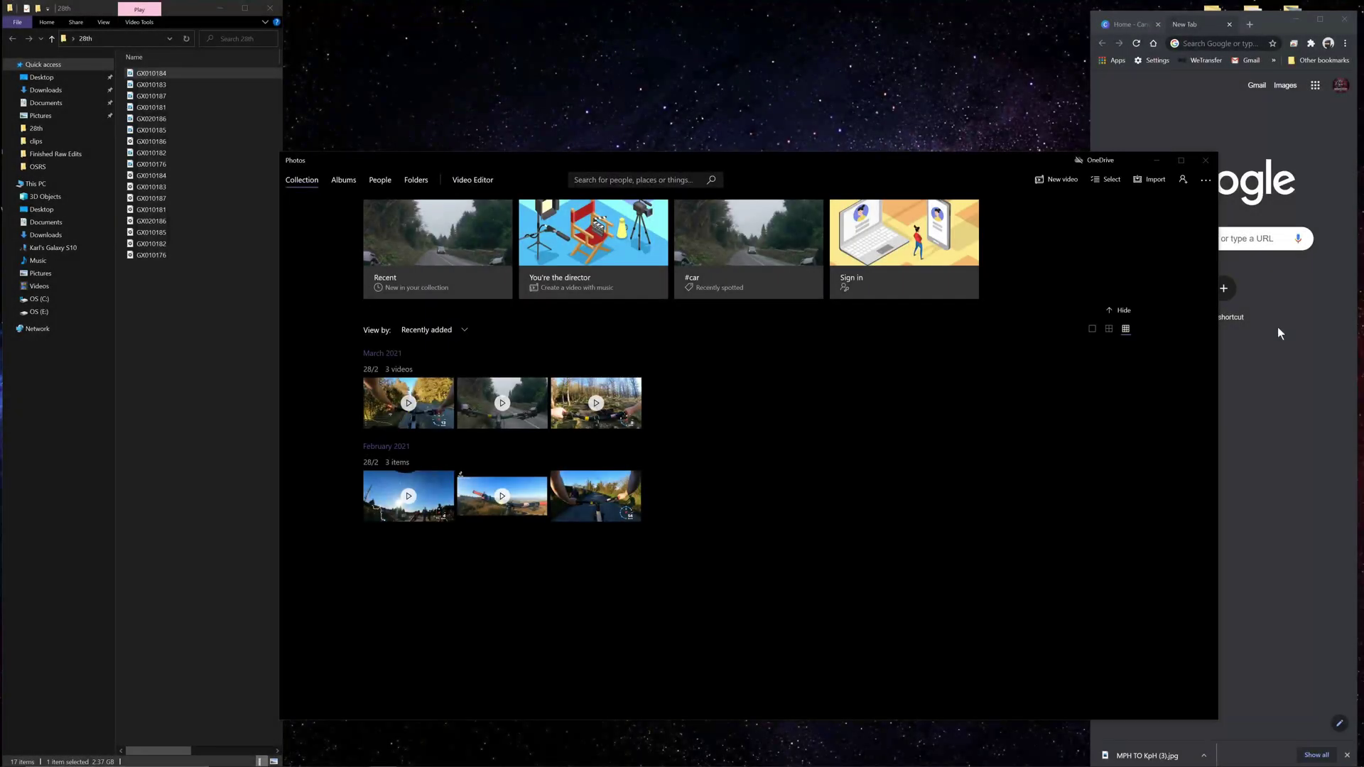
Copy the first March ride video to the desktop and launch Wondershare Filmora X via search.
left_click(445, 387)
left_click_drag(438, 308, 591, 78)
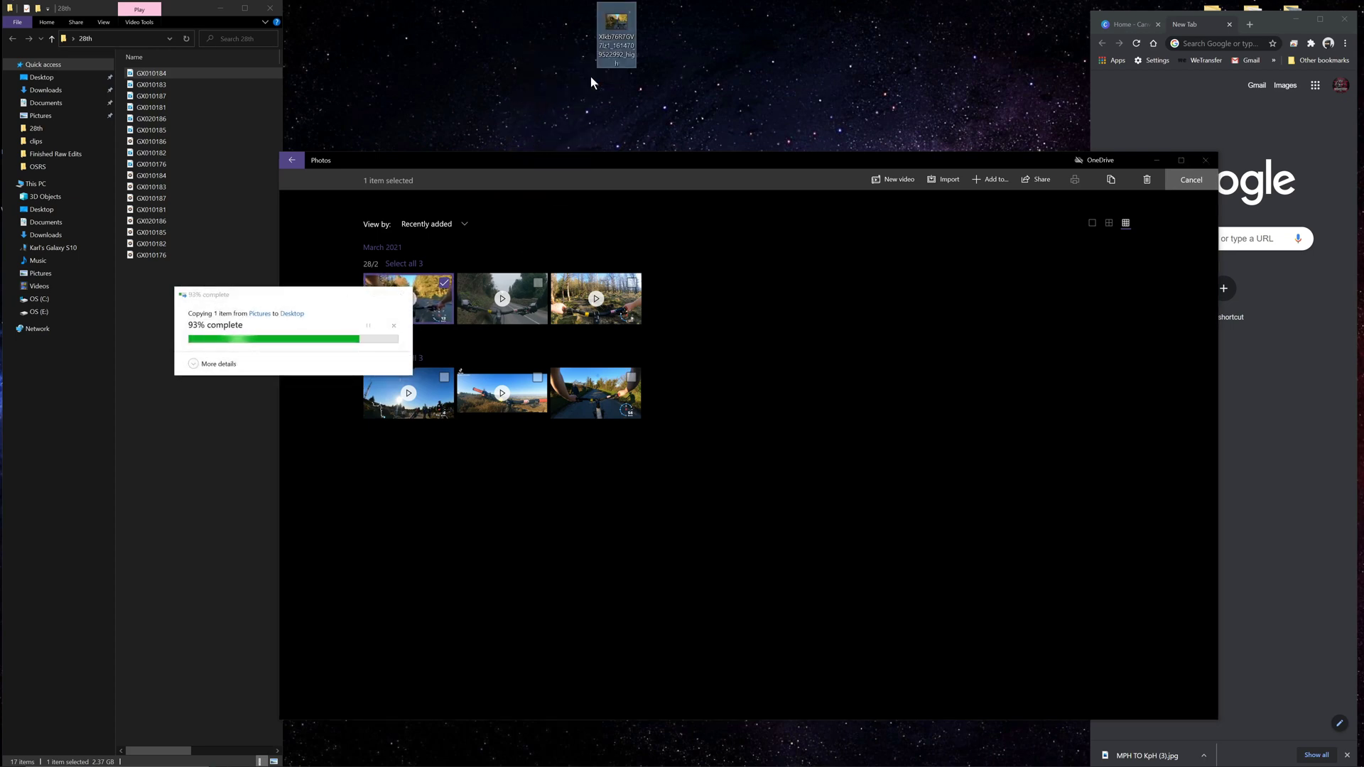
left_click(117, 756)
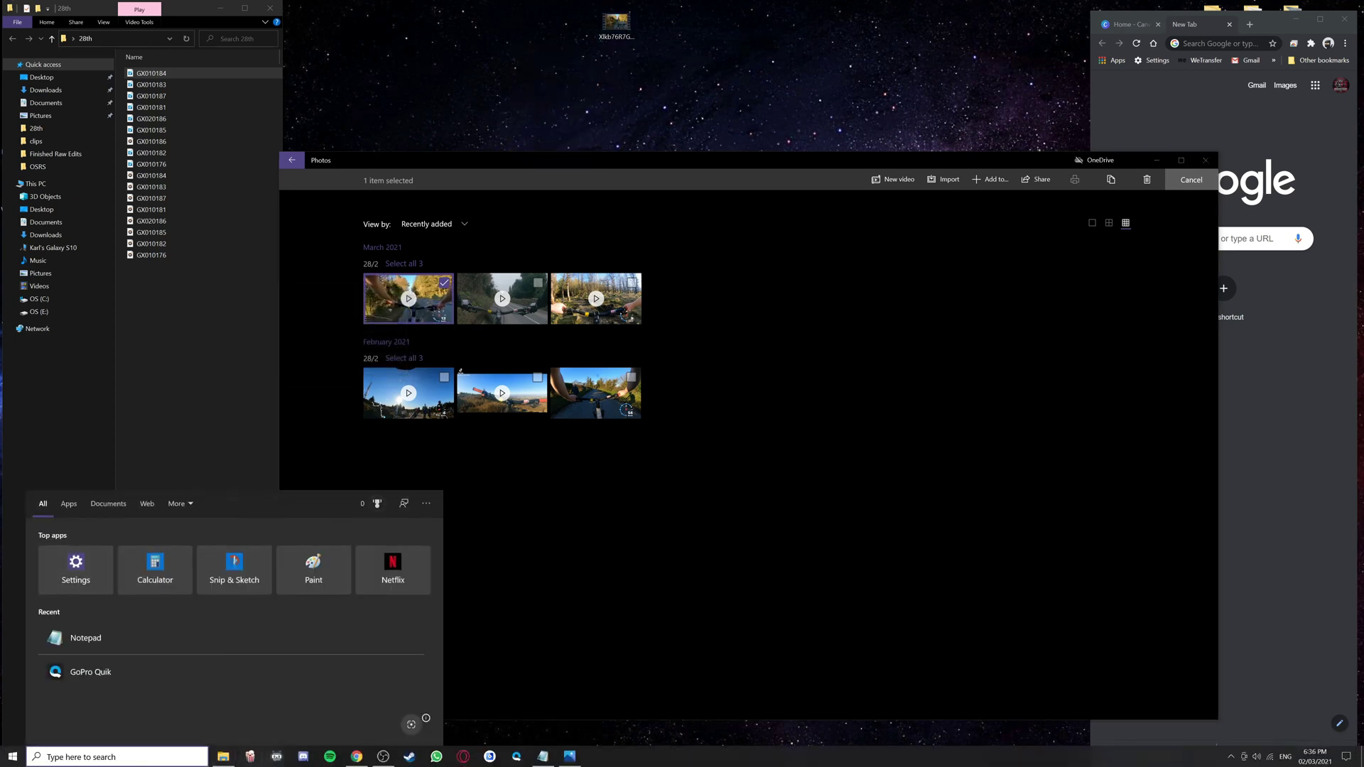
type("filmor")
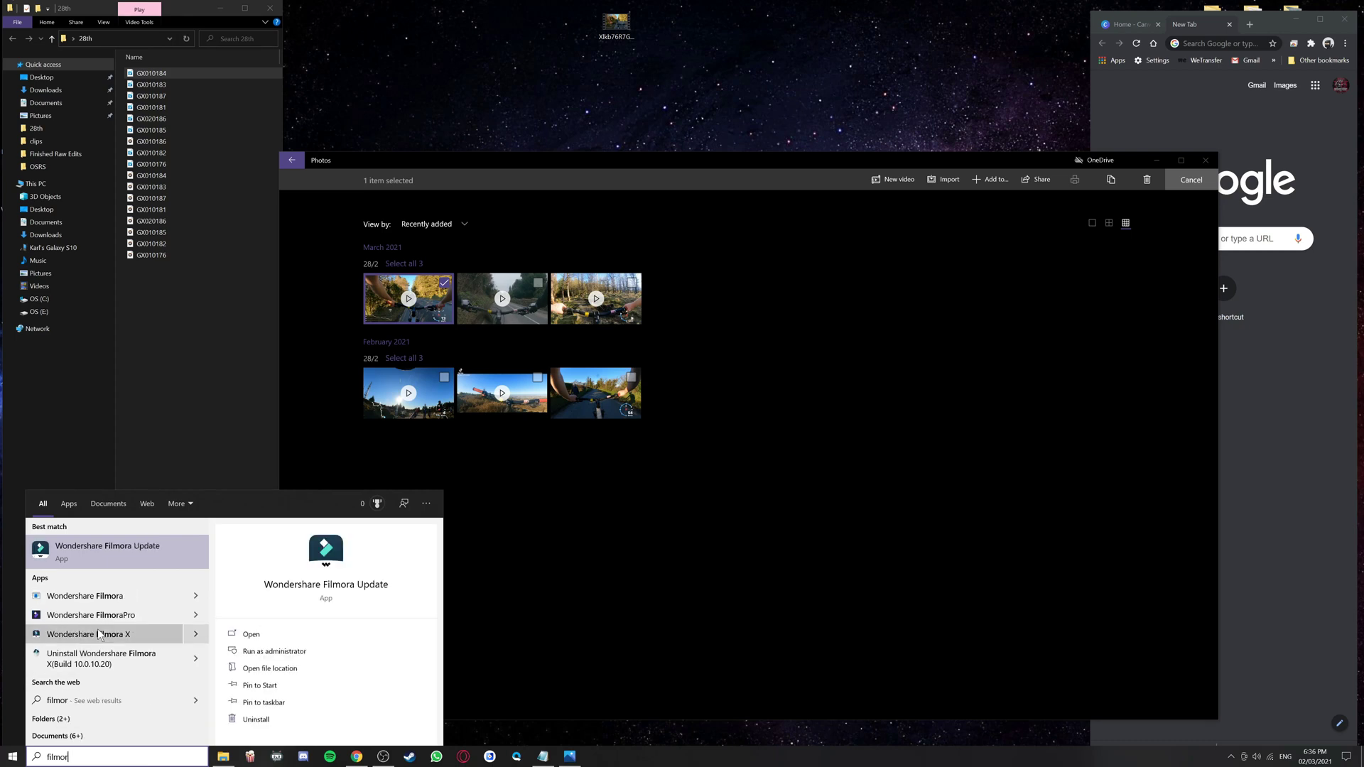
left_click(109, 638)
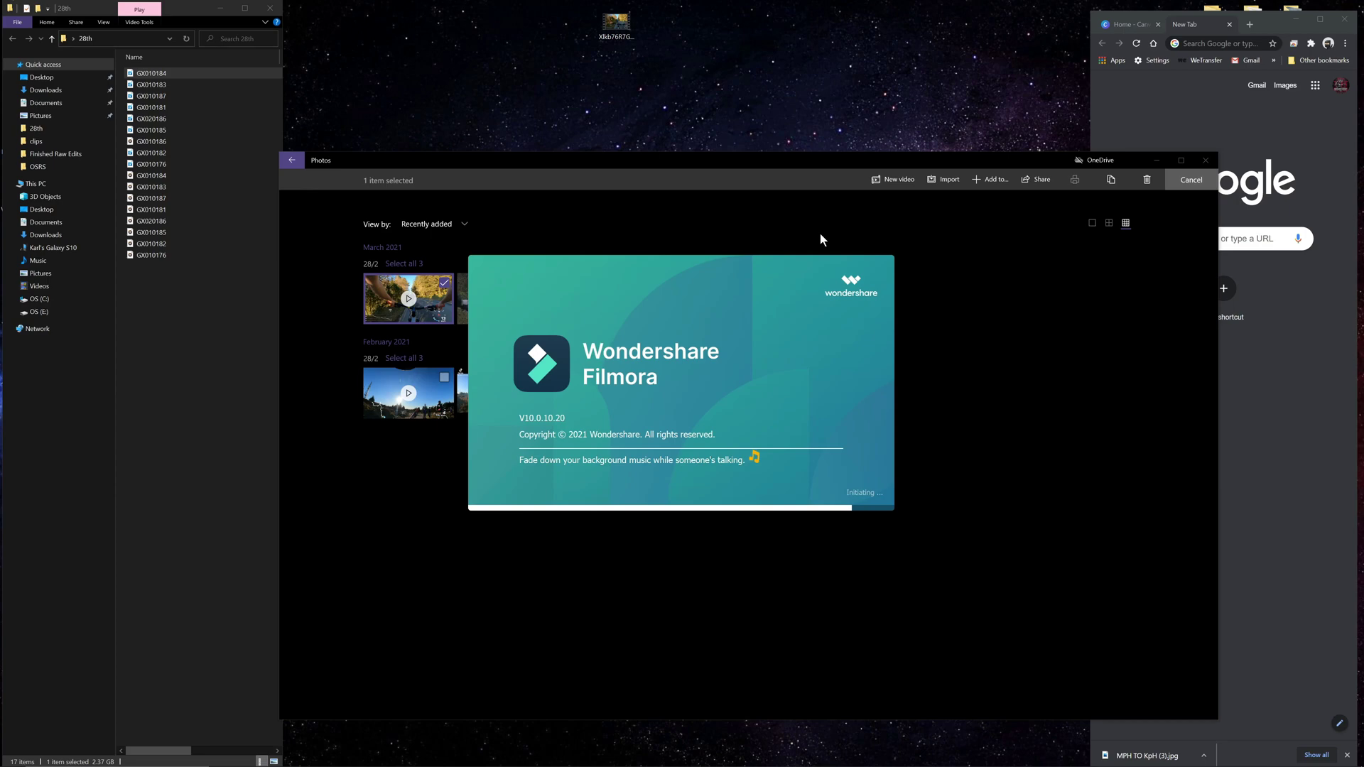
Create a new project, import the desktop ride video, add it to the timeline, and match project settings to it.
left_click(456, 426)
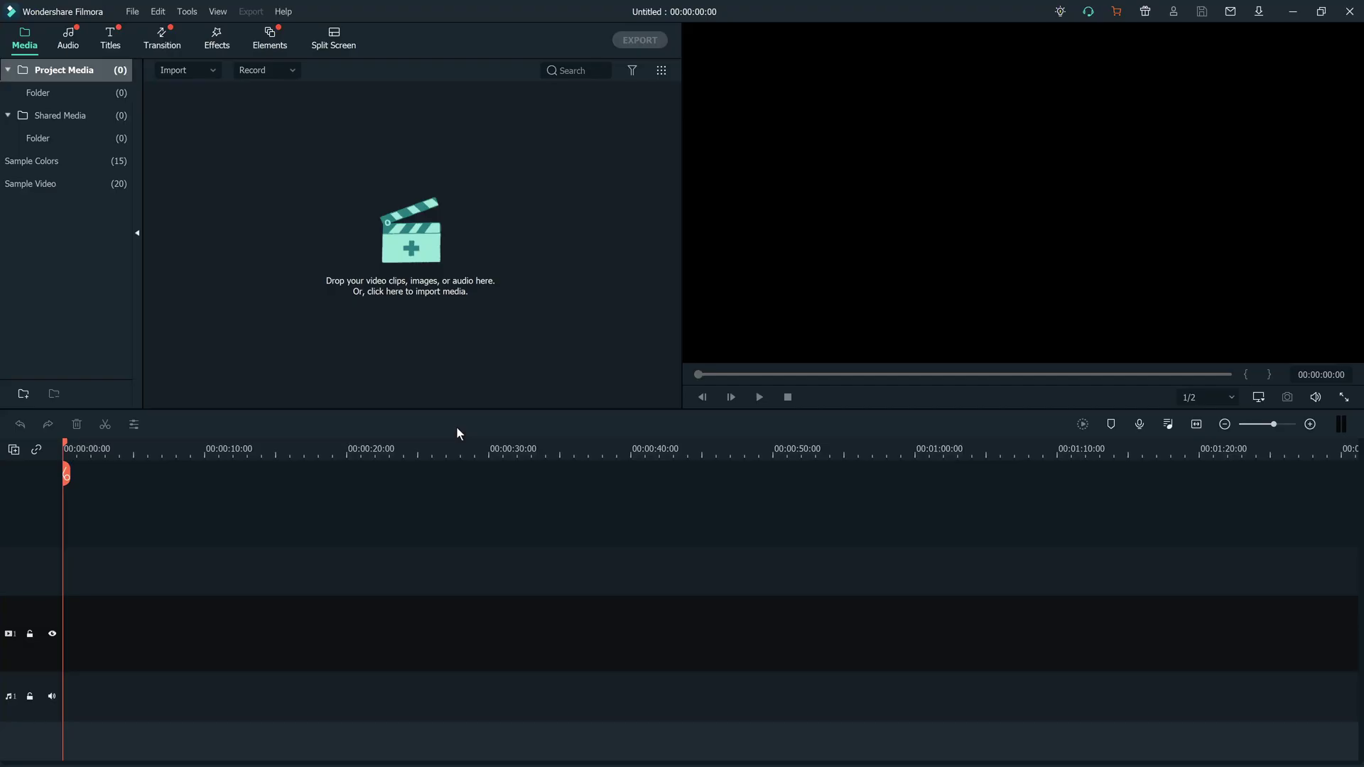
left_click(1321, 12)
left_click_drag(615, 25, 547, 284)
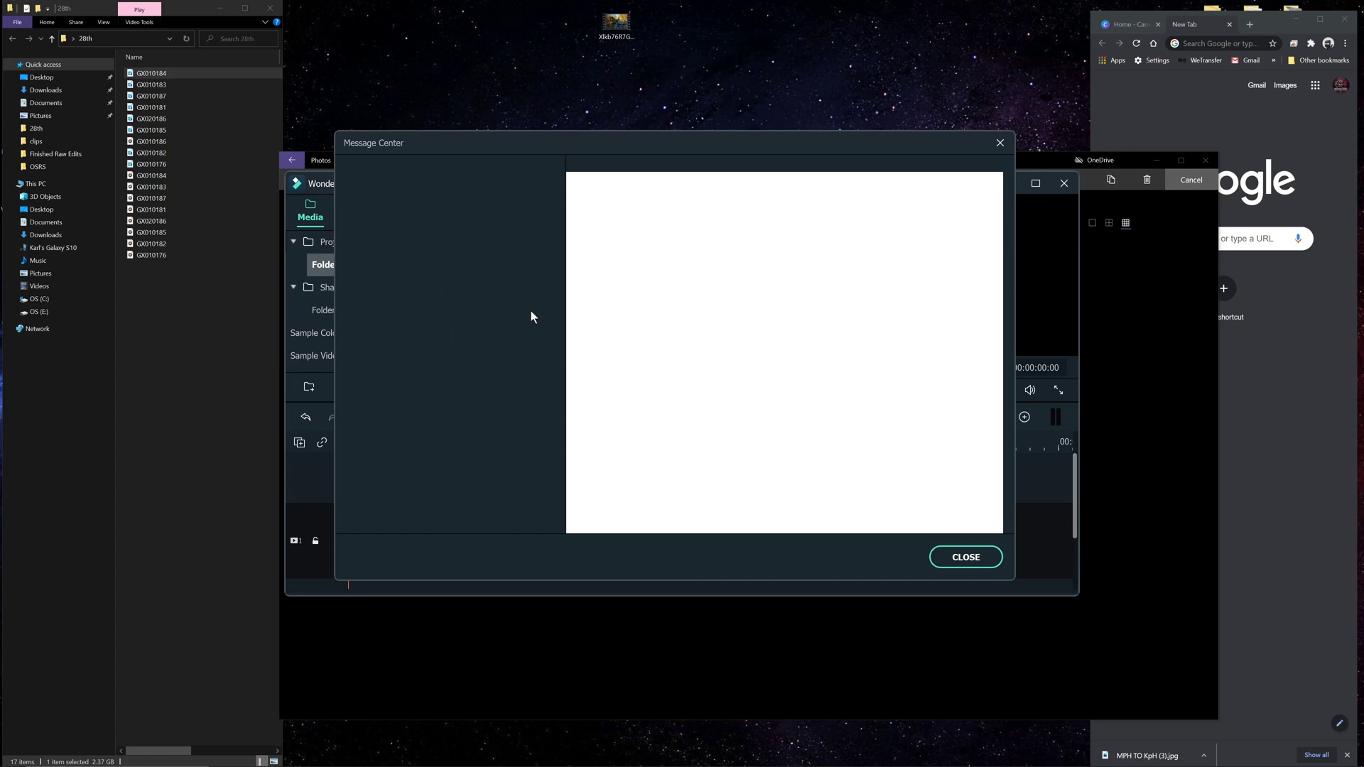
left_click(961, 557)
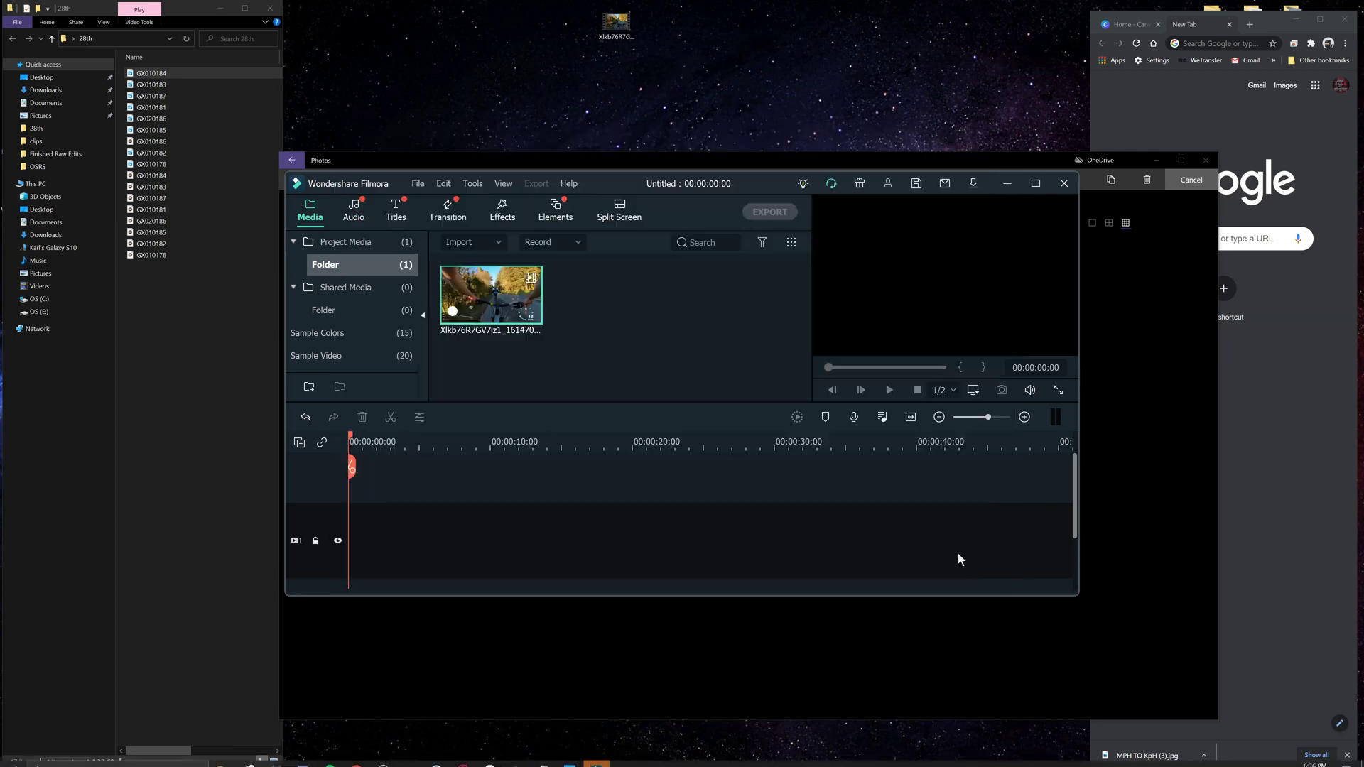
left_click(530, 313)
left_click(600, 419)
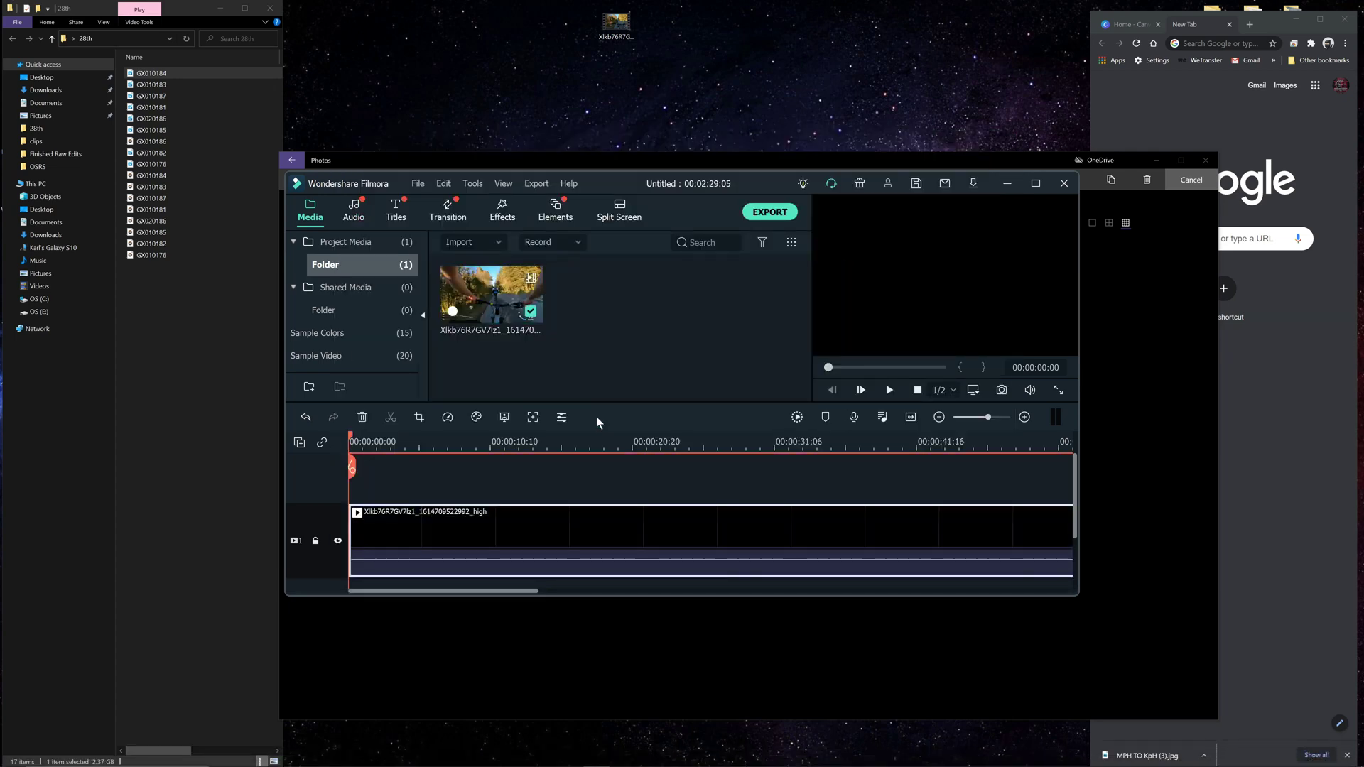
Maximize the editor, play the clip from around 00:02:04, and enlarge the preview panel.
left_click(1035, 184)
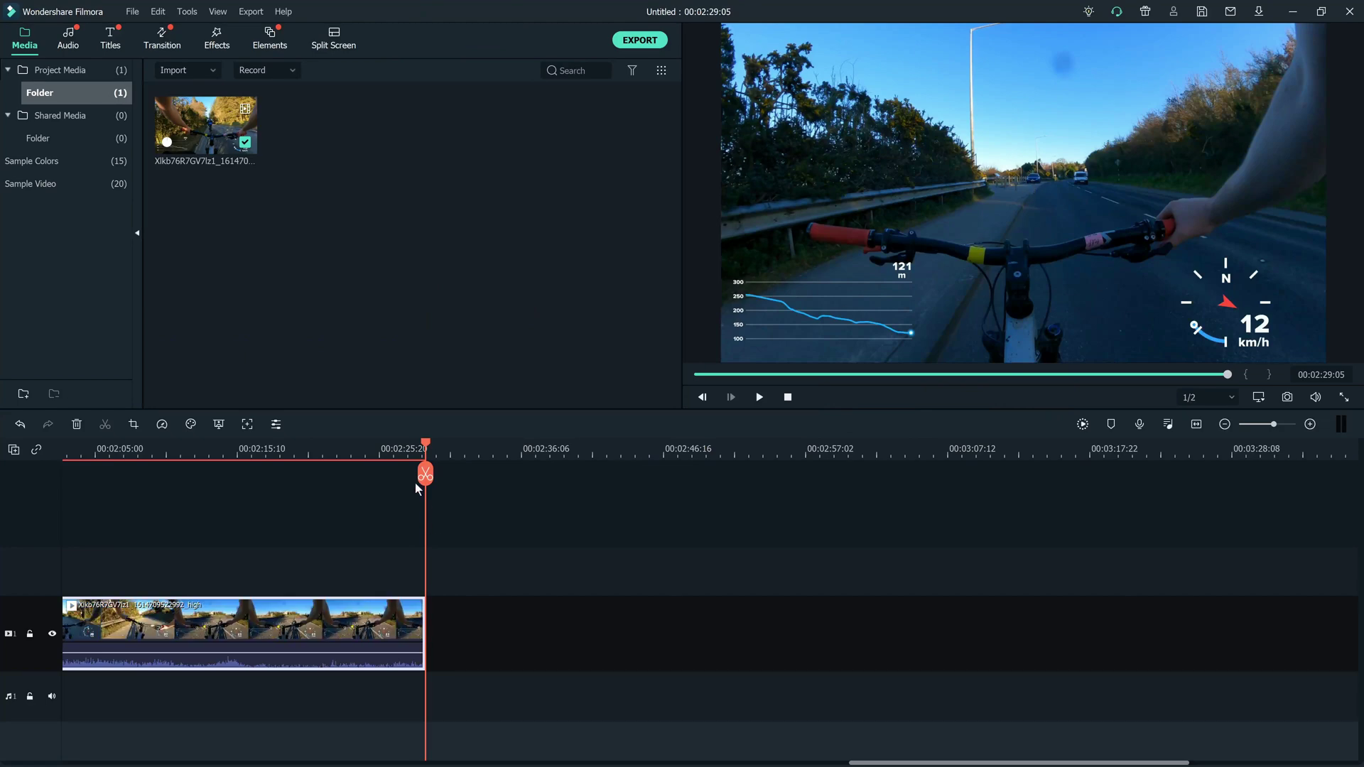
left_click_drag(424, 470, 192, 472)
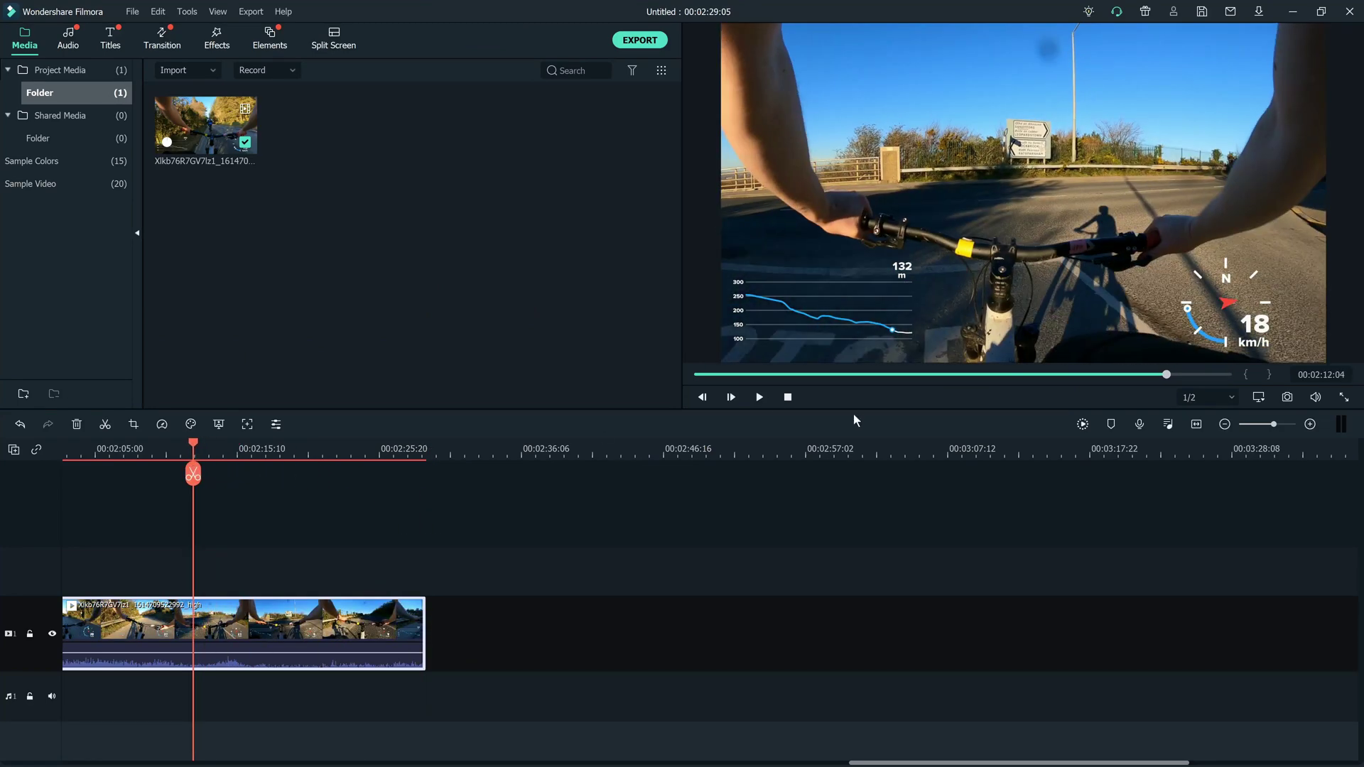
left_click(761, 402)
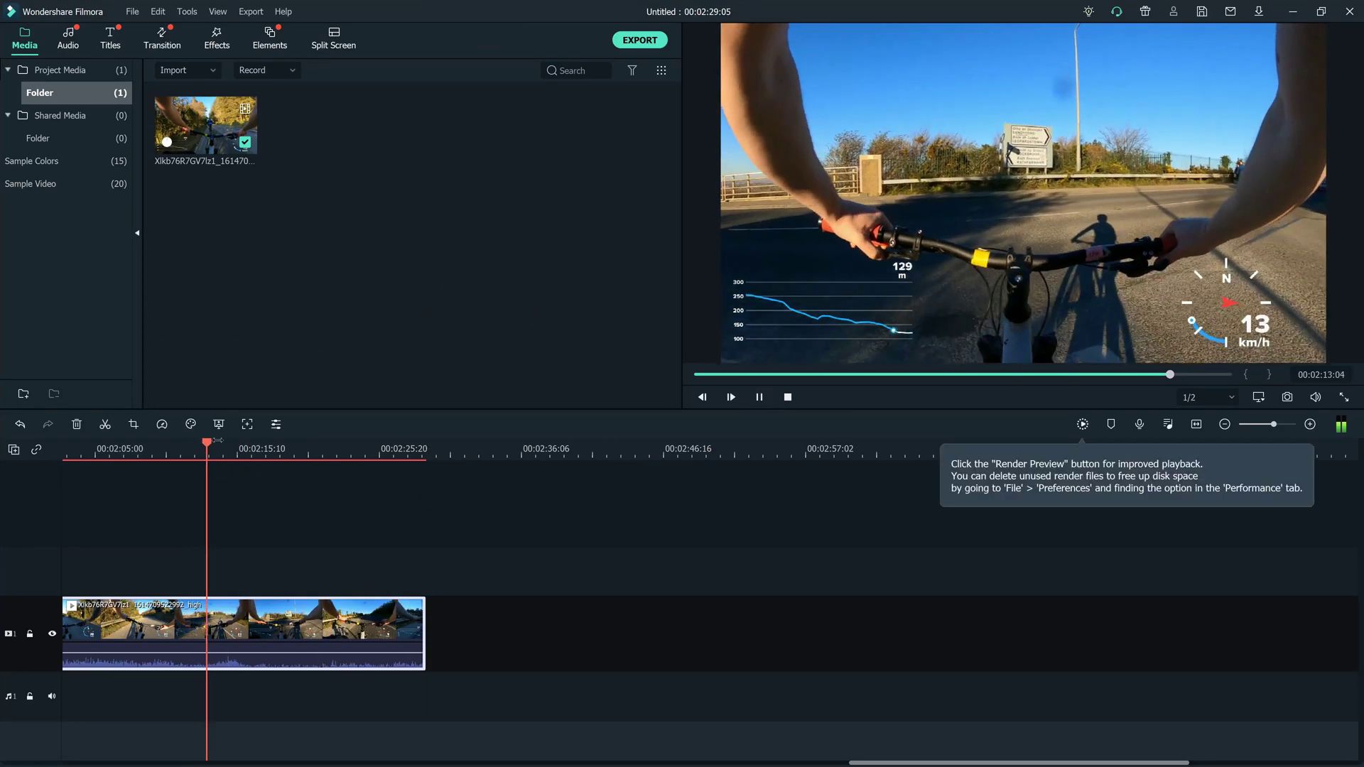
left_click_drag(214, 446, 82, 445)
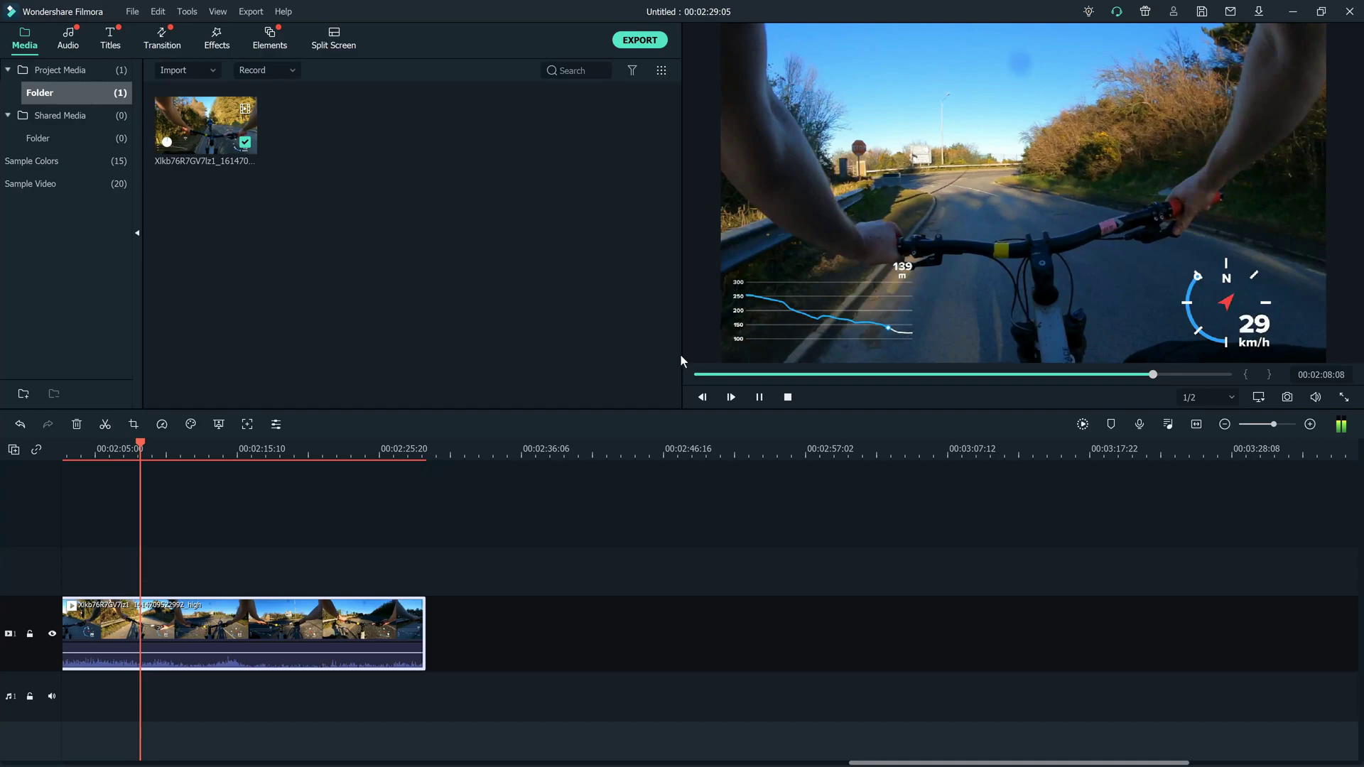
left_click_drag(681, 354, 526, 363)
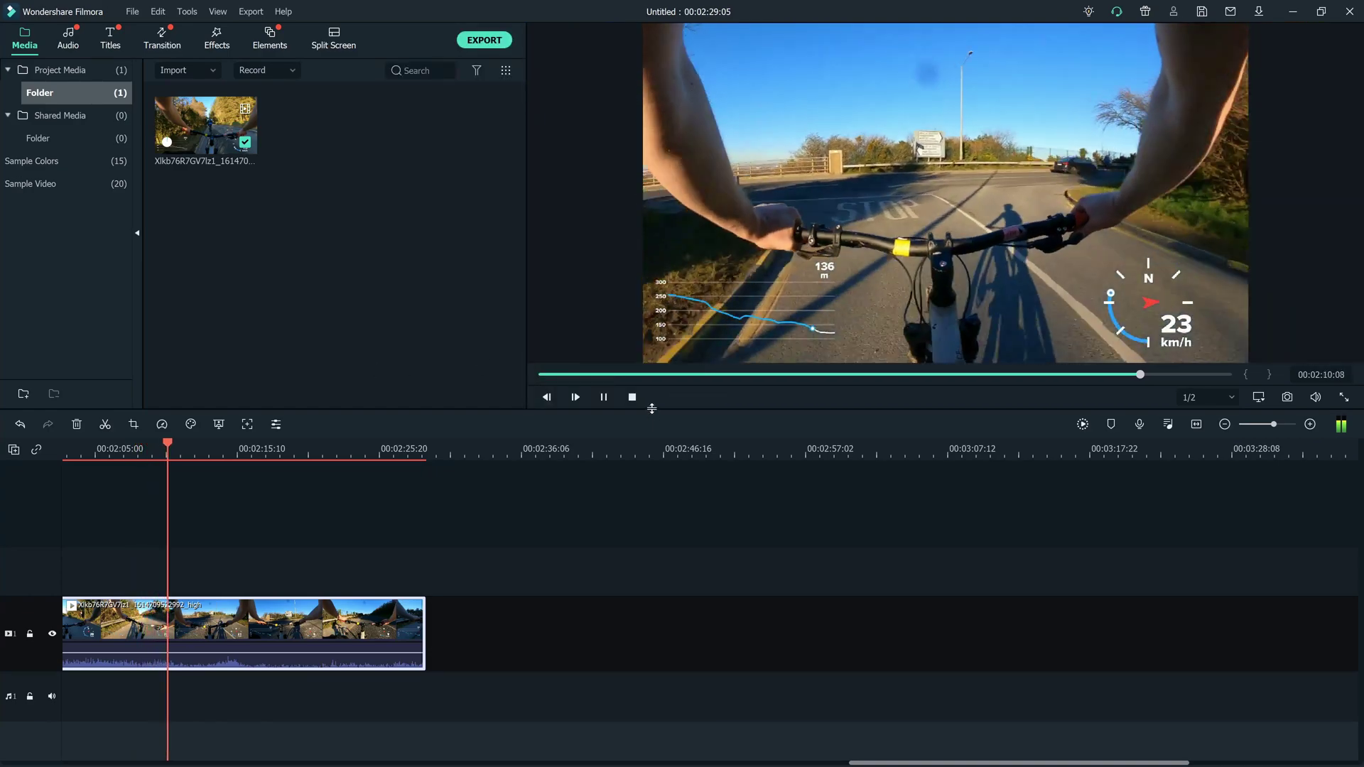